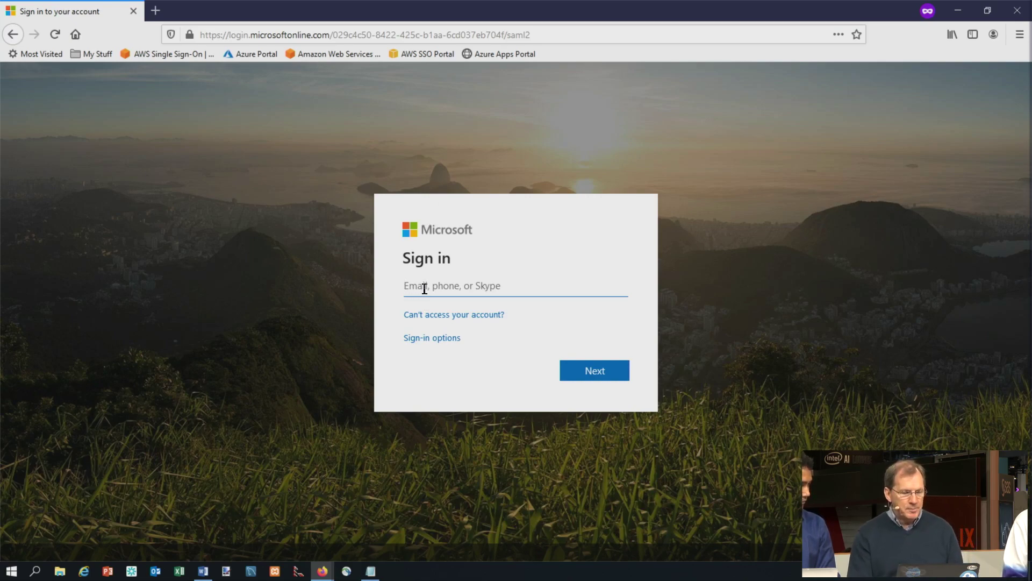
Sign in to Microsoft with the user's e-mail address and account password, and decline to stay signed in.
key(ctrl+v)
click(586, 369)
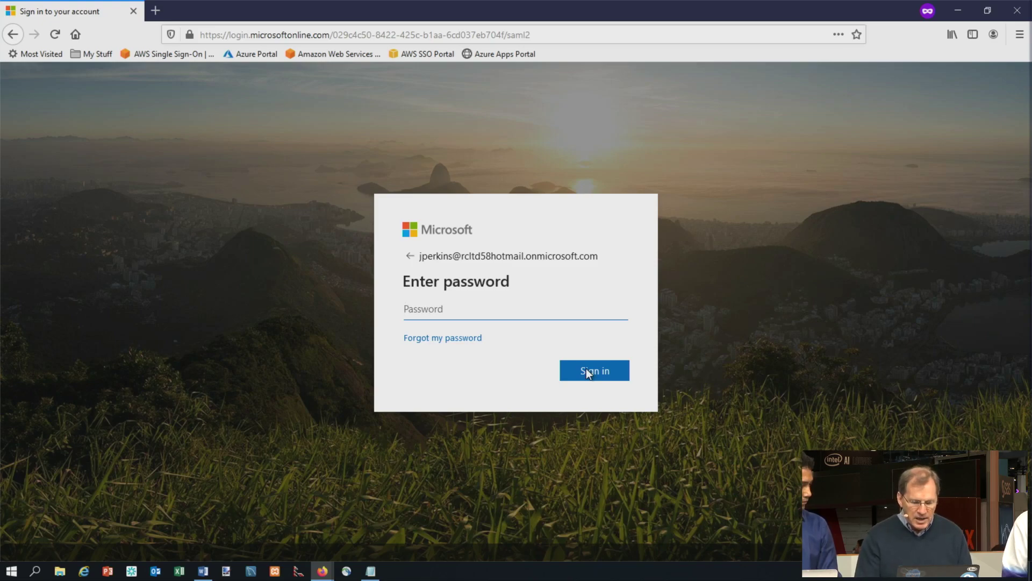
text(•••••••••••)
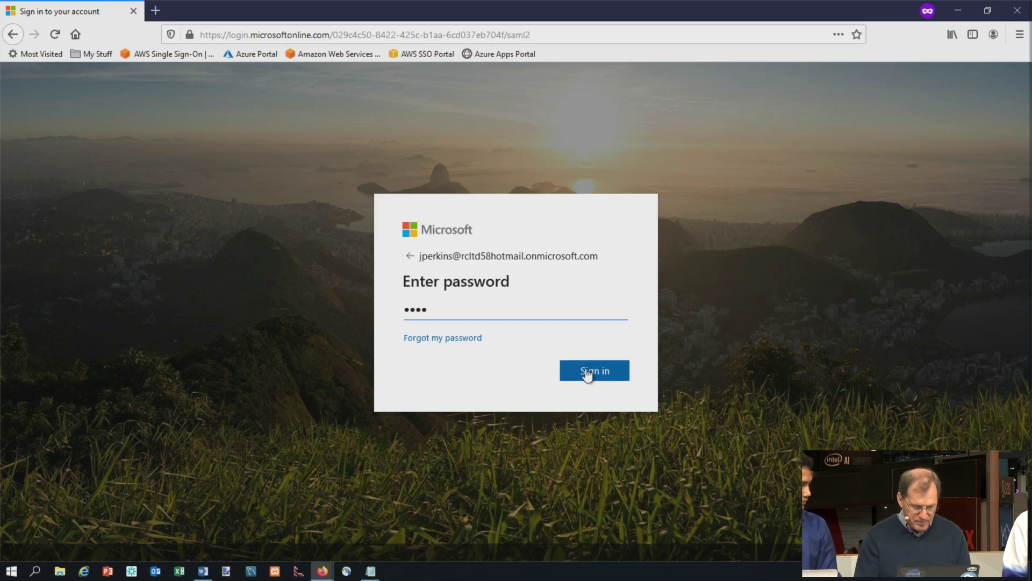
key(Return)
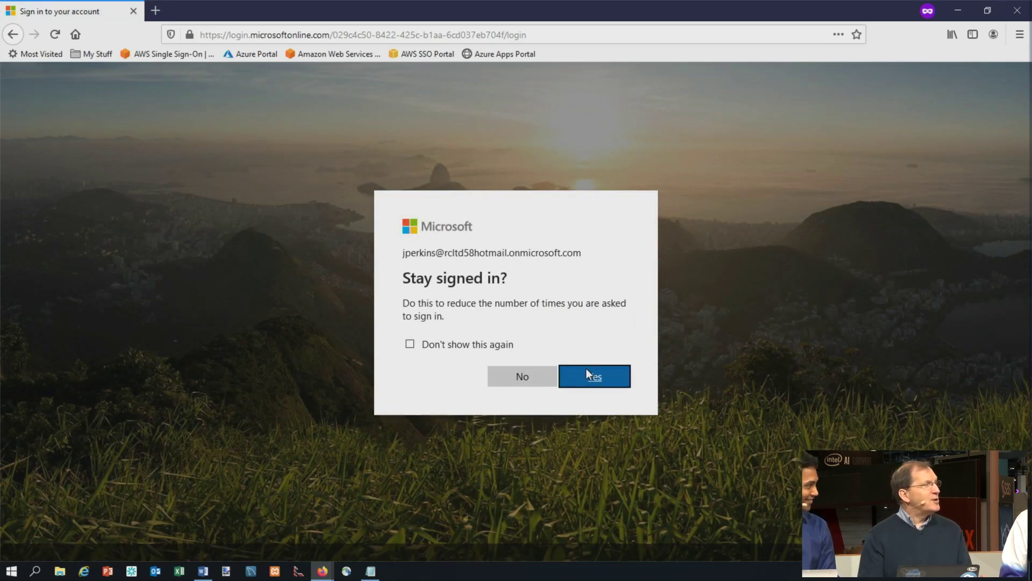
click(533, 375)
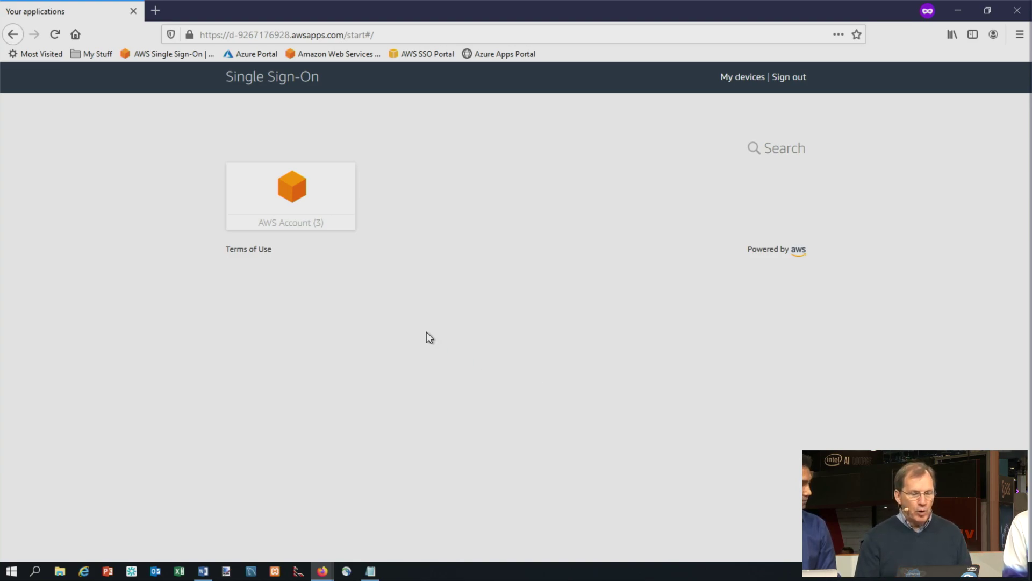
Expand the AWS Account tile and view the roles available in the Test, Dev and Prod accounts.
click(295, 203)
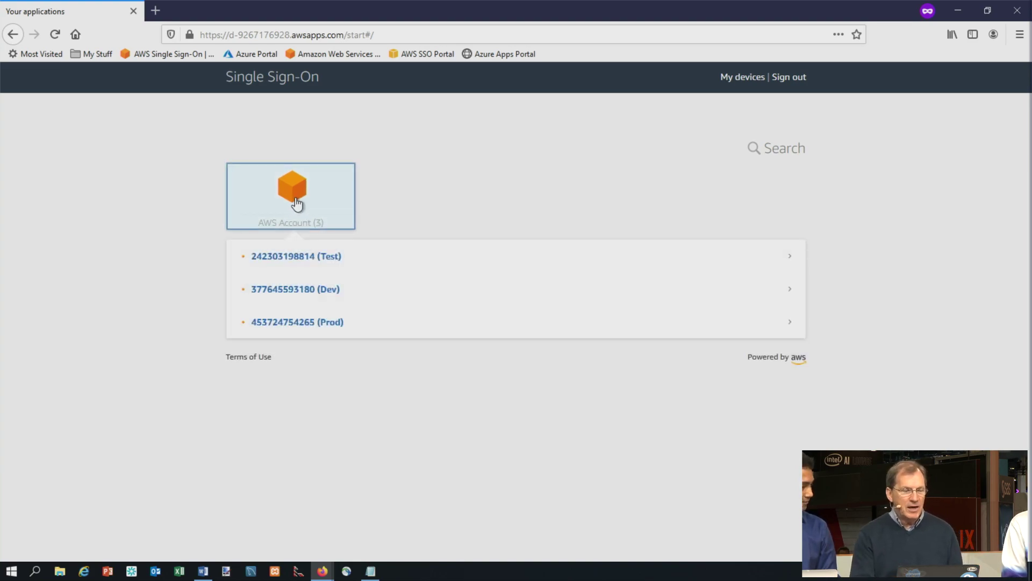
click(290, 258)
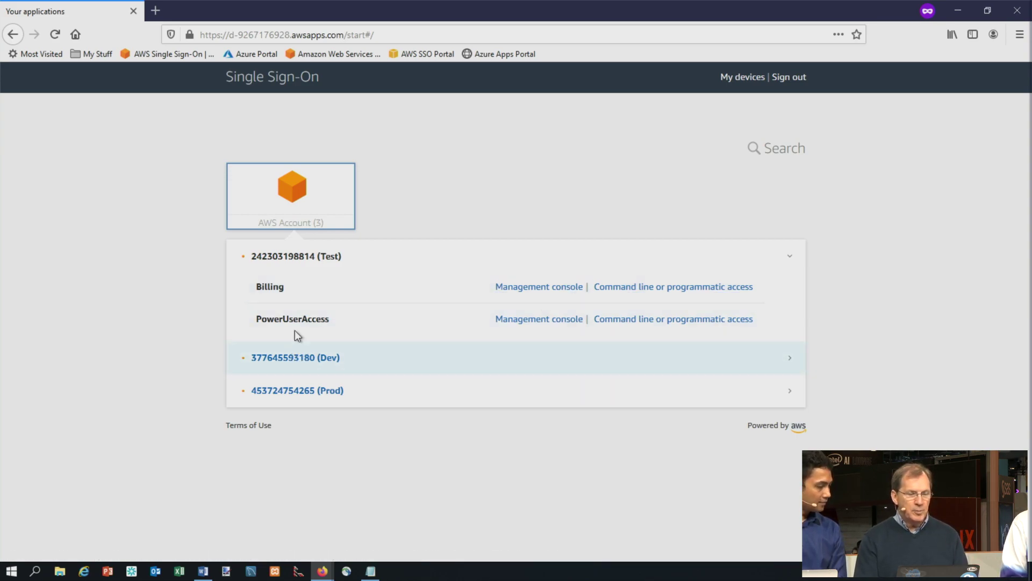
click(302, 368)
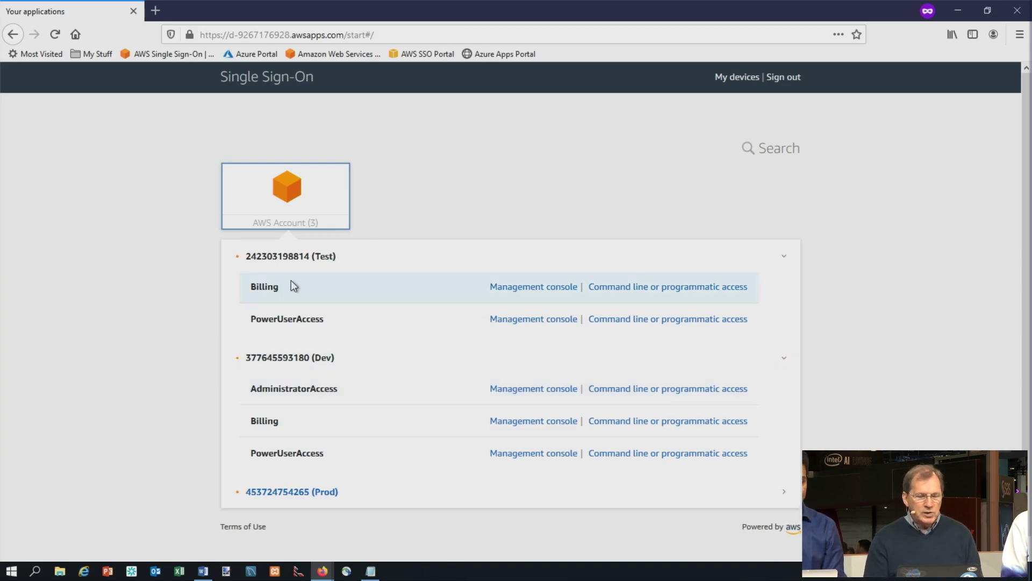
click(280, 500)
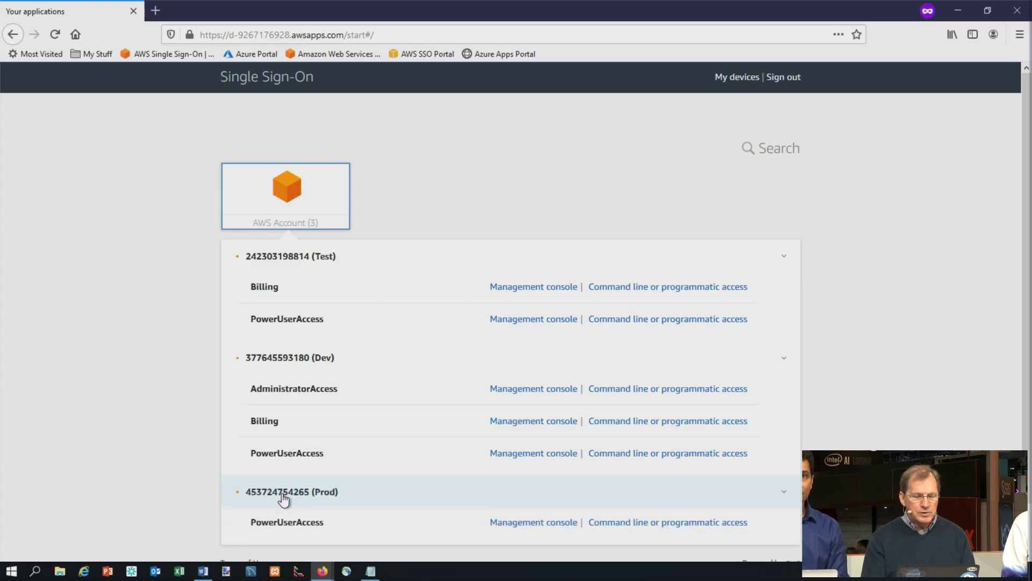
scroll(1026, 401, down, 2)
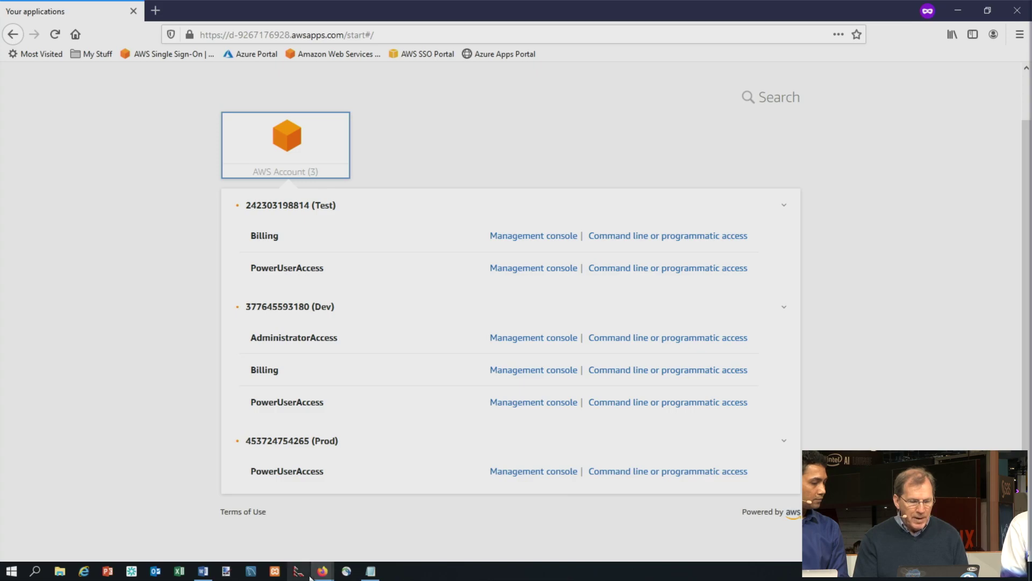
Switch to the AWS SSO admin console and review its Users, Groups and Settings pages.
mouse_move(323, 571)
click(285, 529)
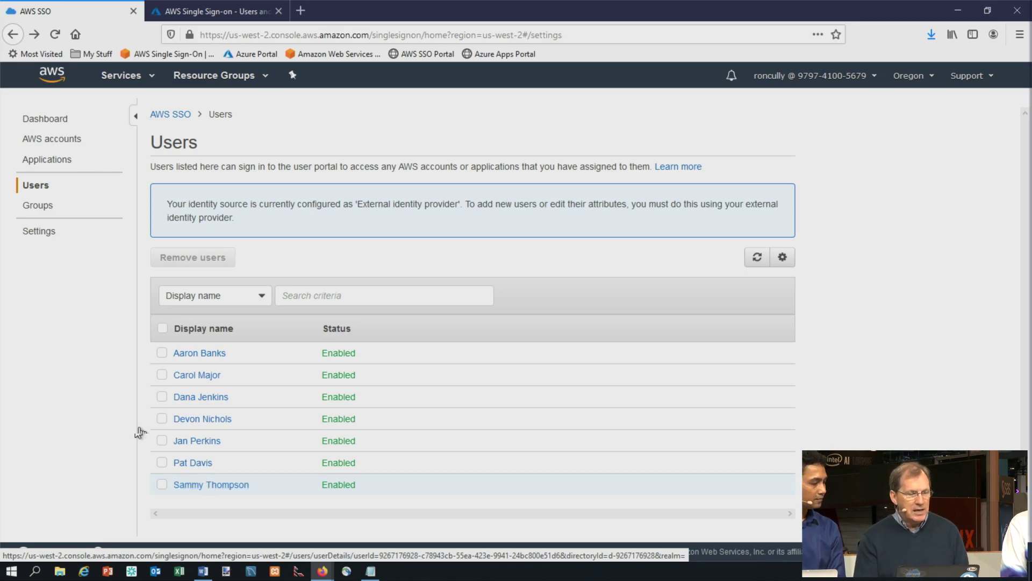
click(35, 210)
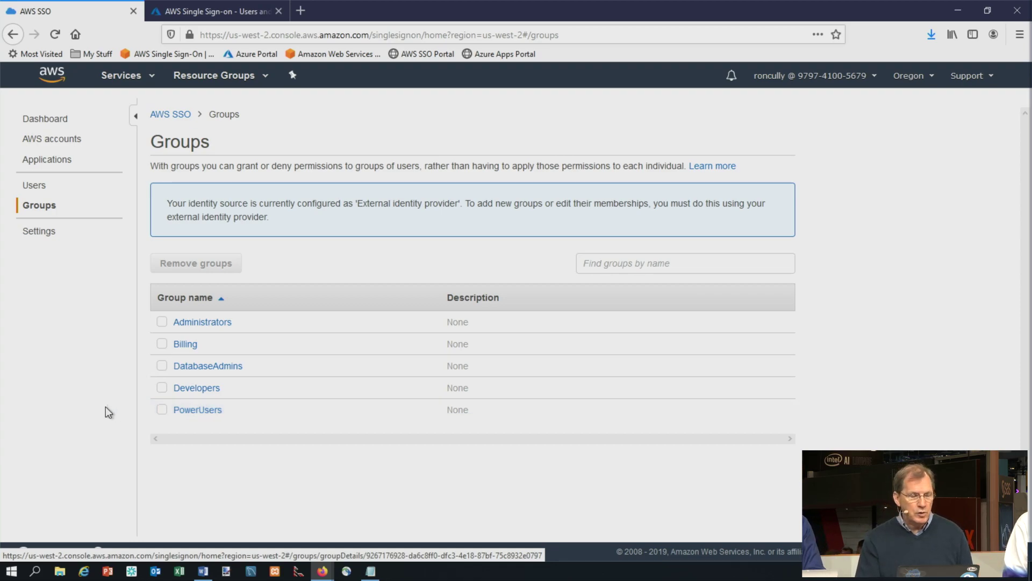
click(45, 235)
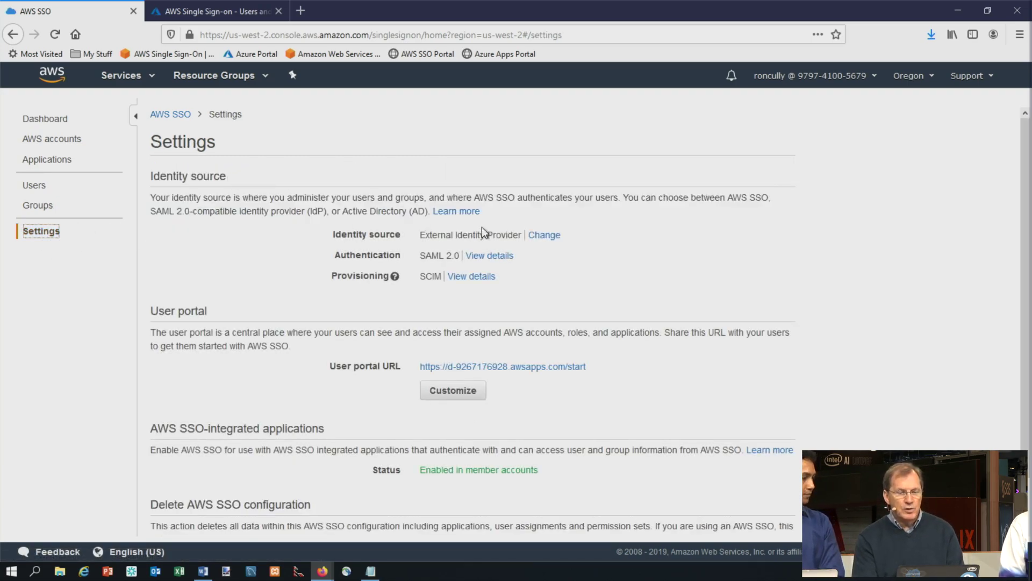
Preview the AWS SSO and Active Directory identity source options, cancel the change, and view the SAML 2.0 authentication details.
click(543, 235)
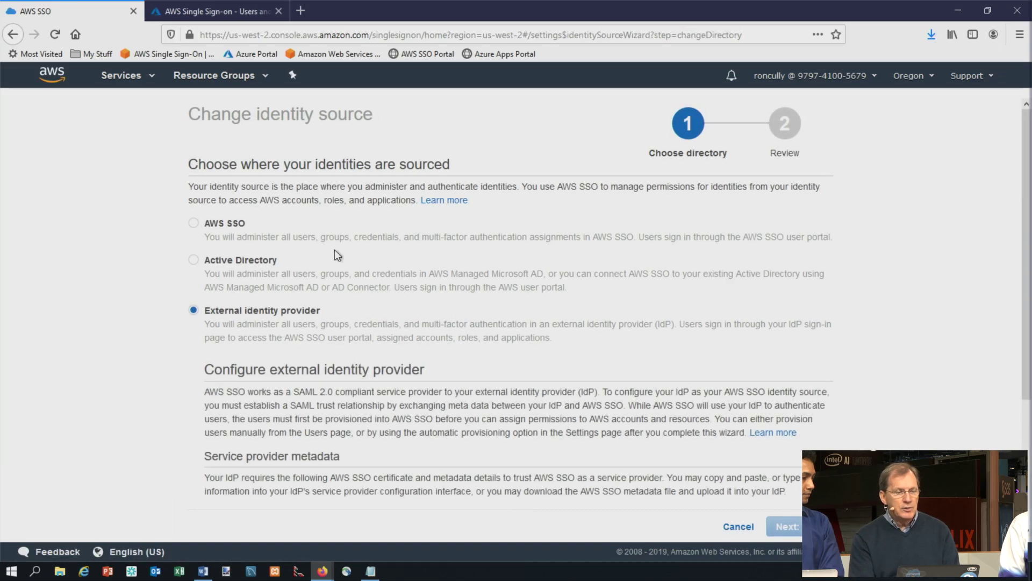
click(198, 225)
click(199, 260)
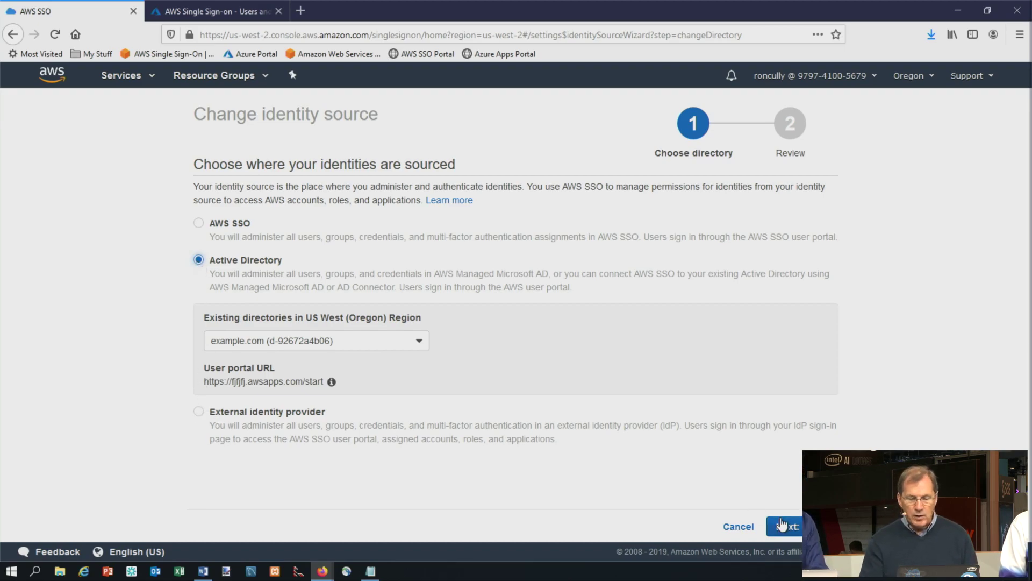
click(738, 527)
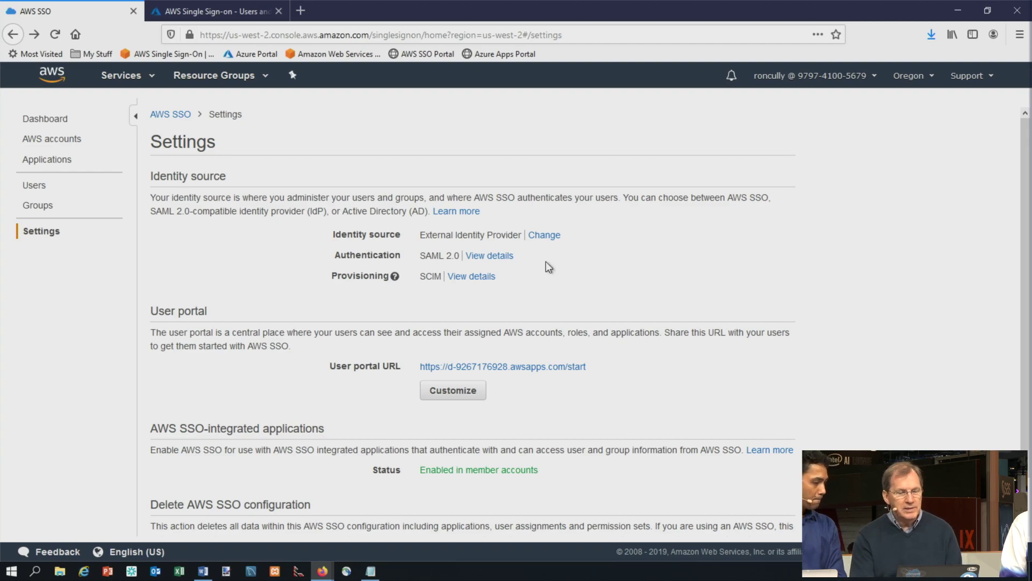
click(485, 257)
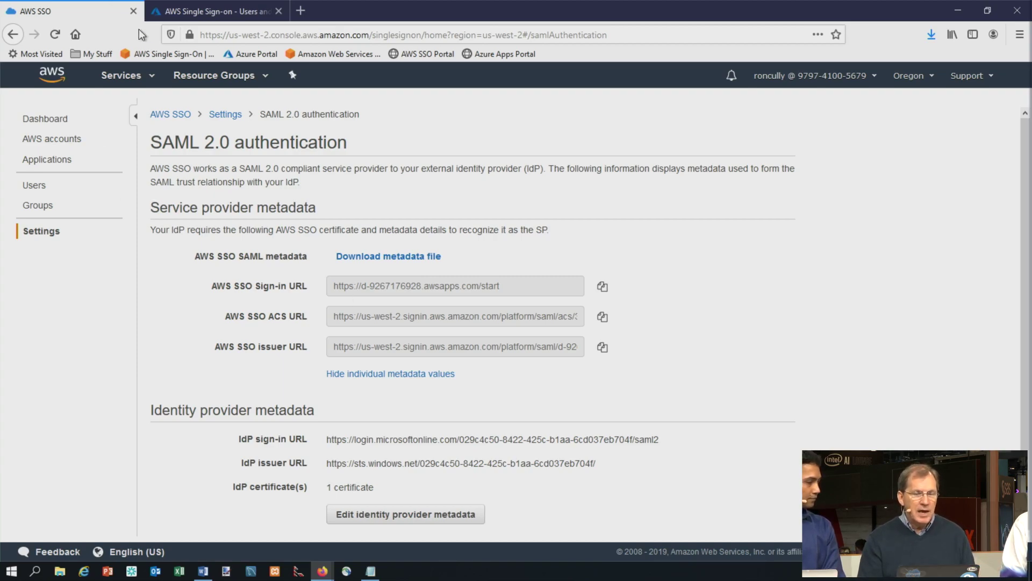
Refresh the Azure portal session with the signed-in Hotmail account and open Users and groups for the AWS Single Sign-on application.
click(192, 7)
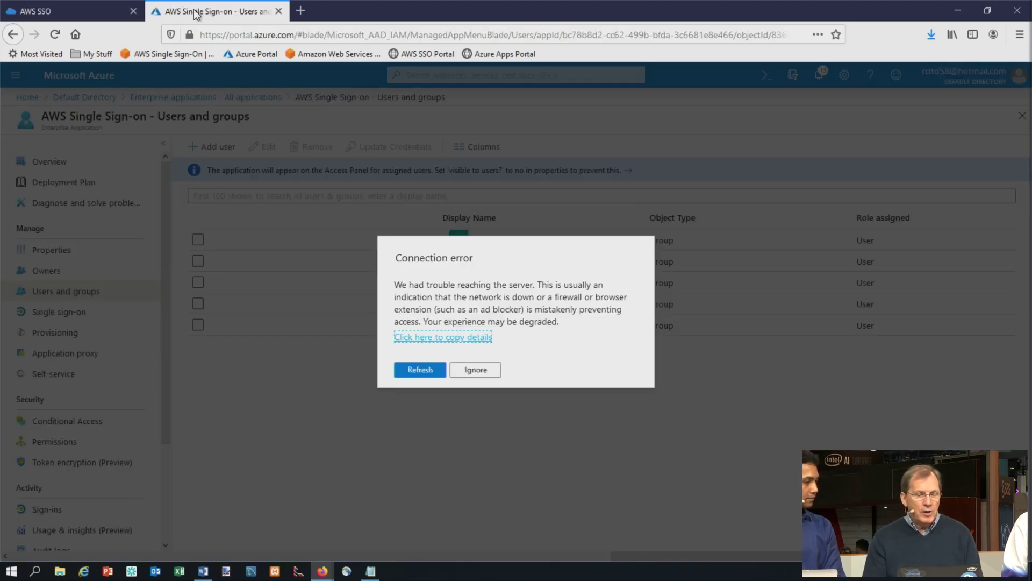
click(431, 370)
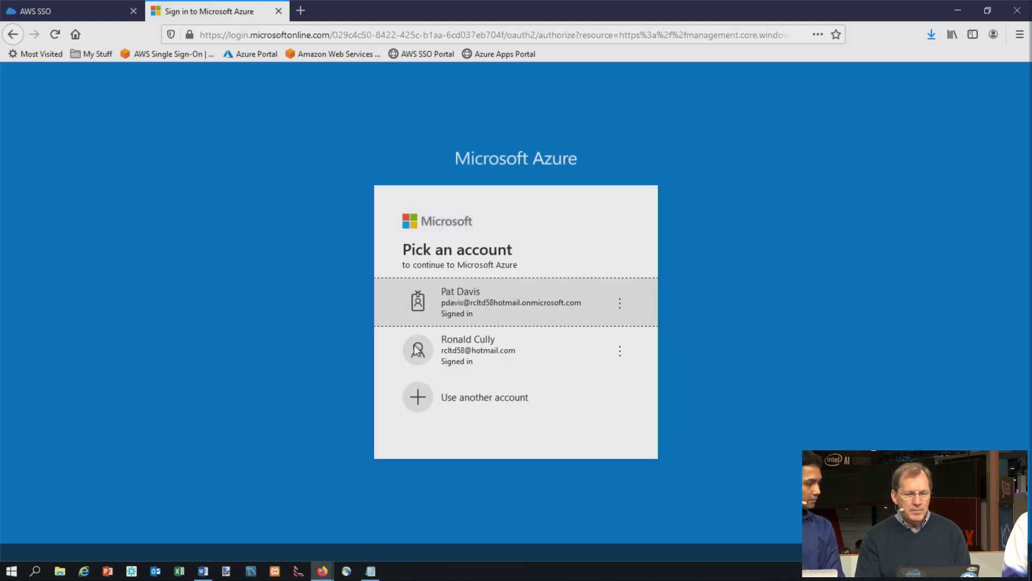
click(446, 349)
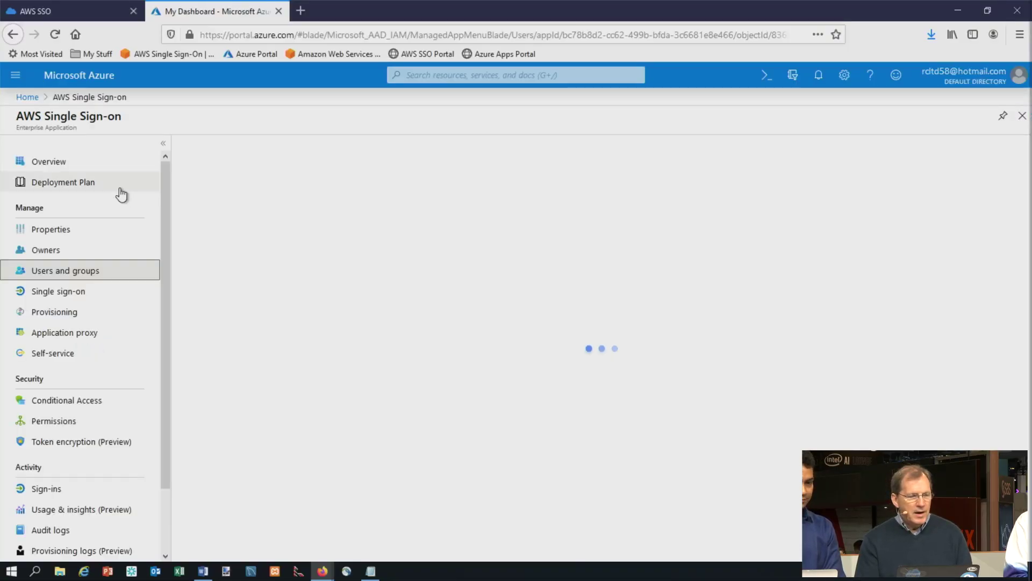
click(68, 272)
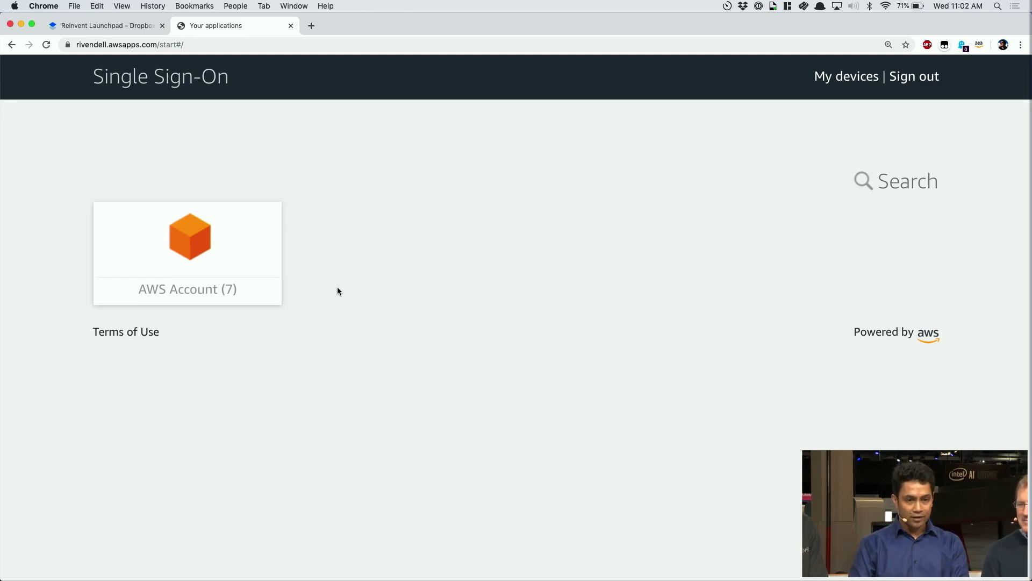
Expand the AWS Account tile in the rivendell portal and view the roles available in the first listed account.
click(220, 251)
scroll(476, 299, down, 3)
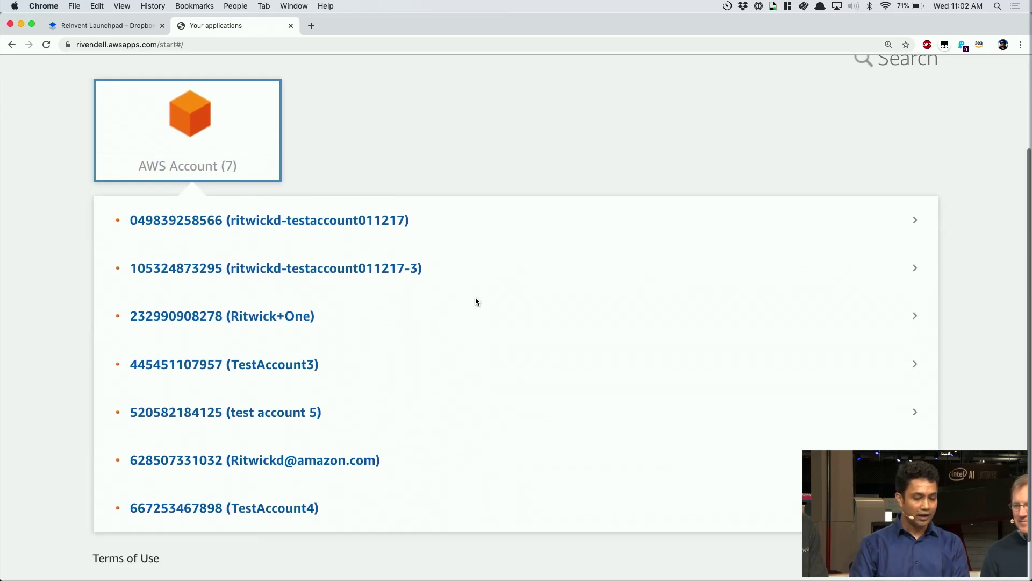
scroll(476, 300, down, 1)
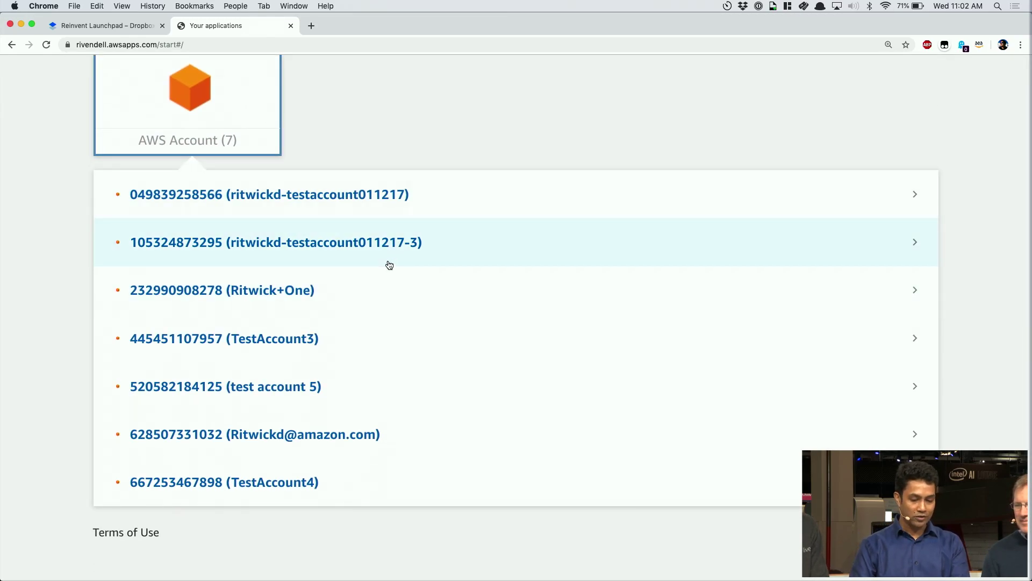
click(374, 198)
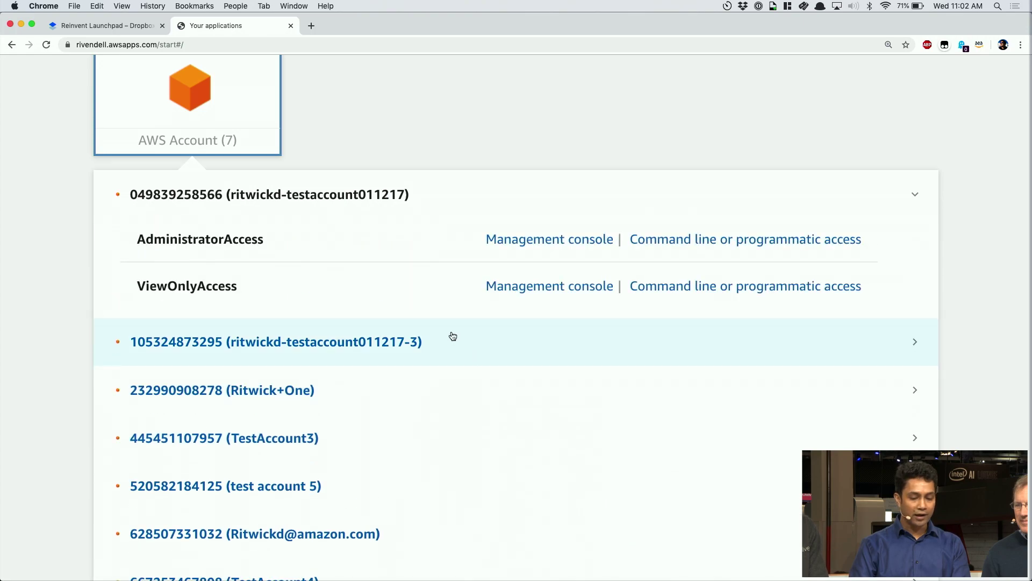
scroll(453, 336, down, 1)
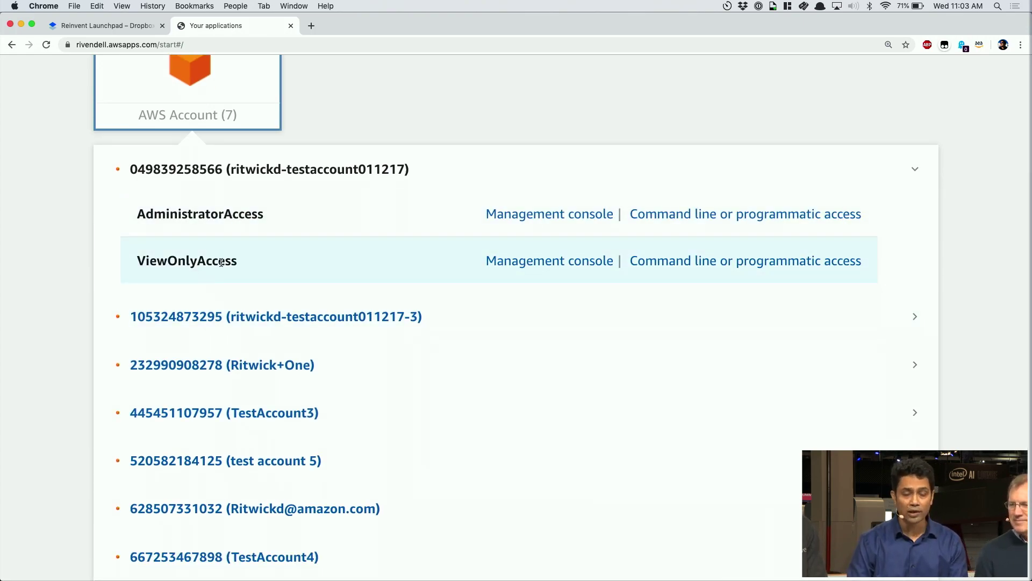
scroll(836, 126, up, 5)
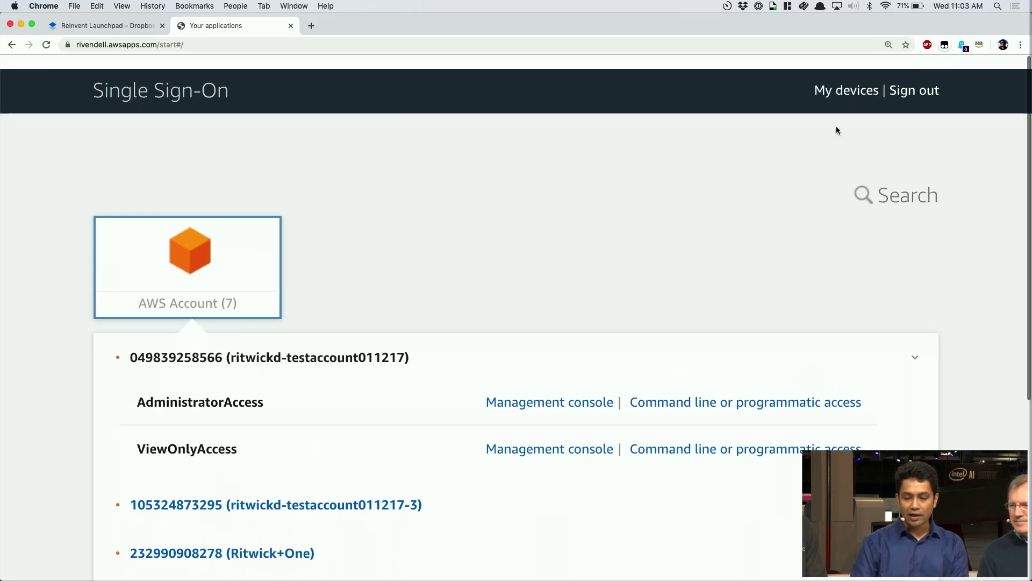
Sign out of the rivendell user portal and switch to Terminal.
click(914, 76)
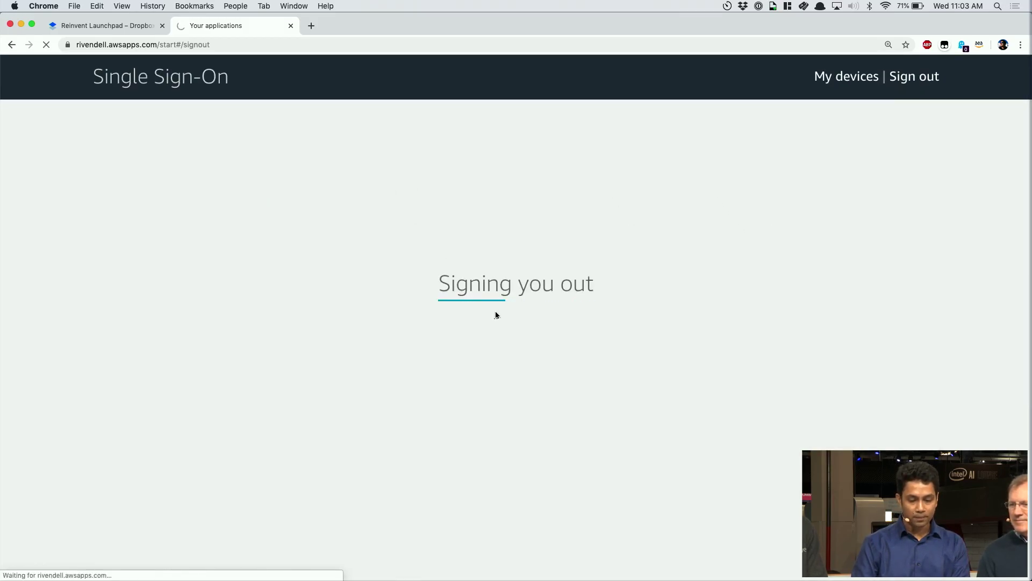
key(super+Tab)
key(super+Tab)
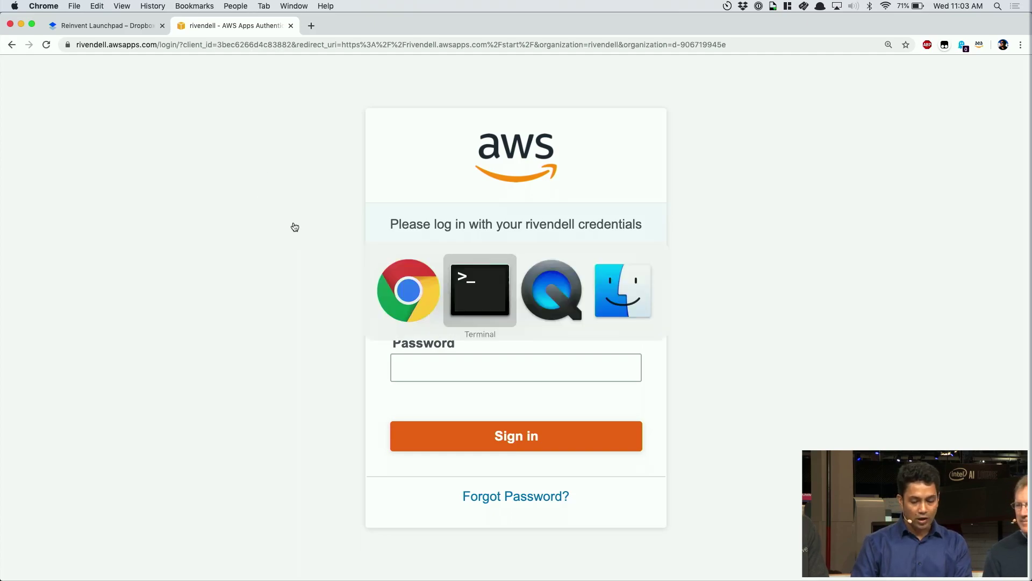